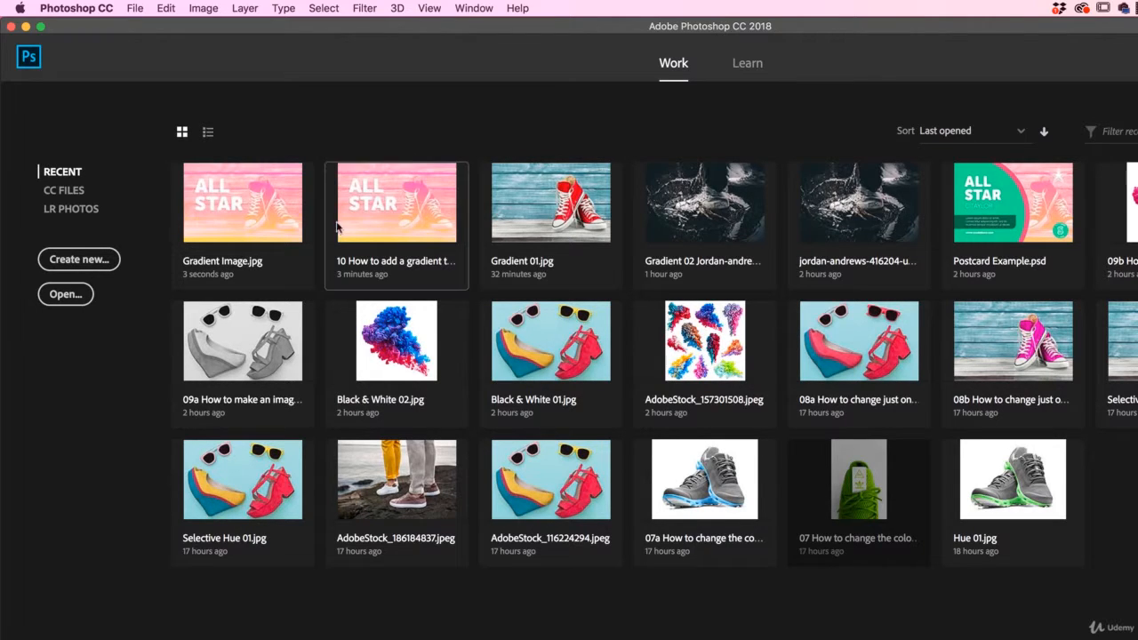
left_click(285, 223)
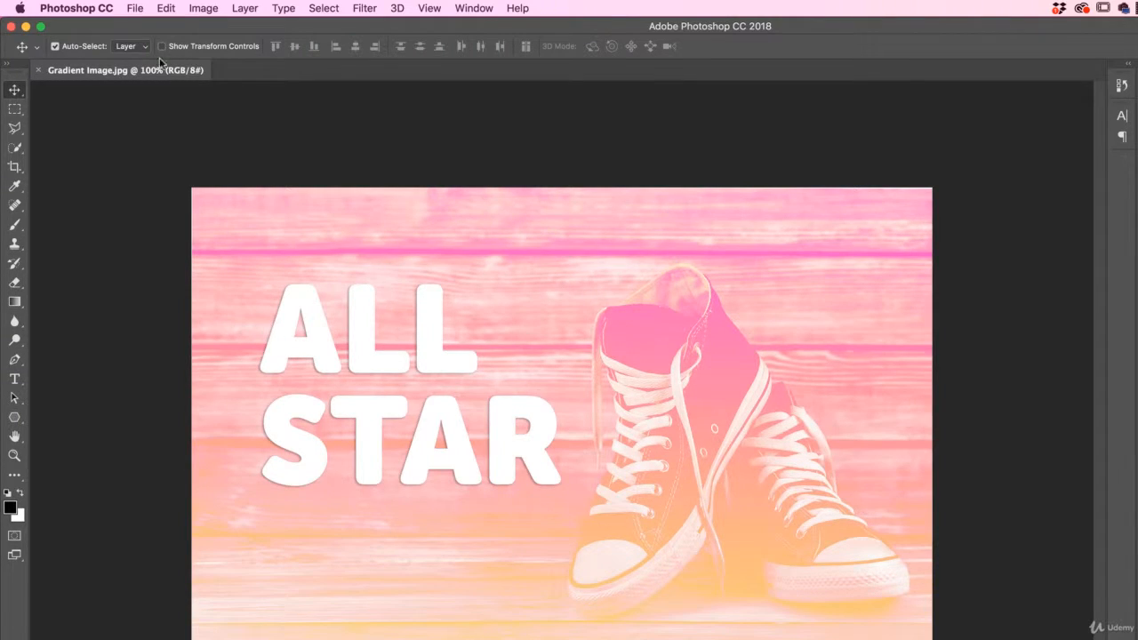
left_click(214, 9)
left_click(256, 138)
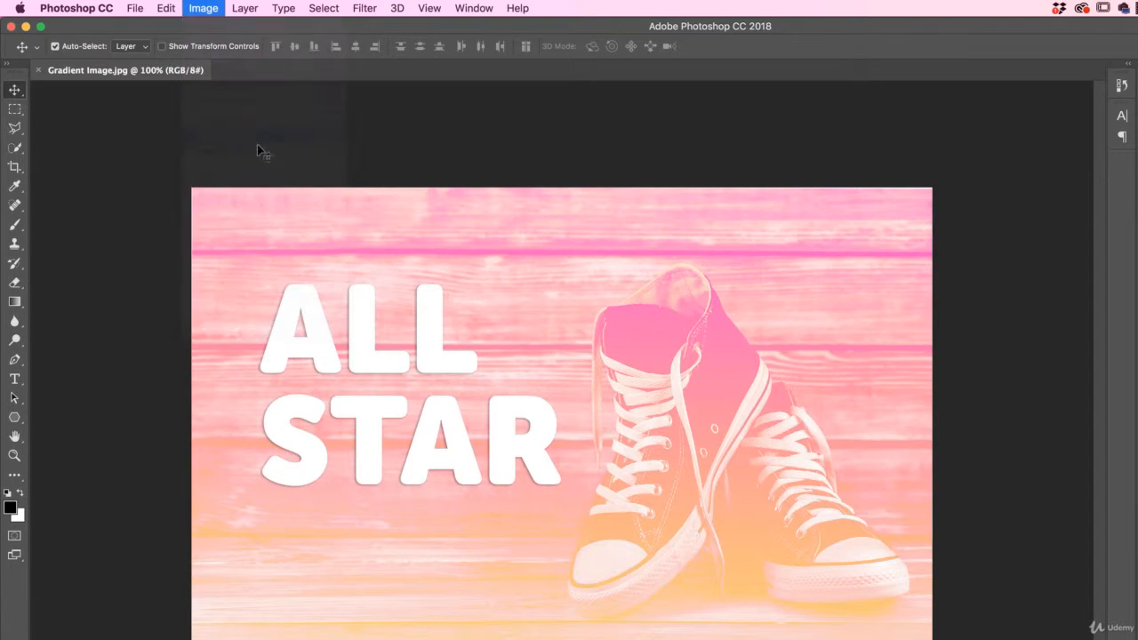
left_click(683, 423)
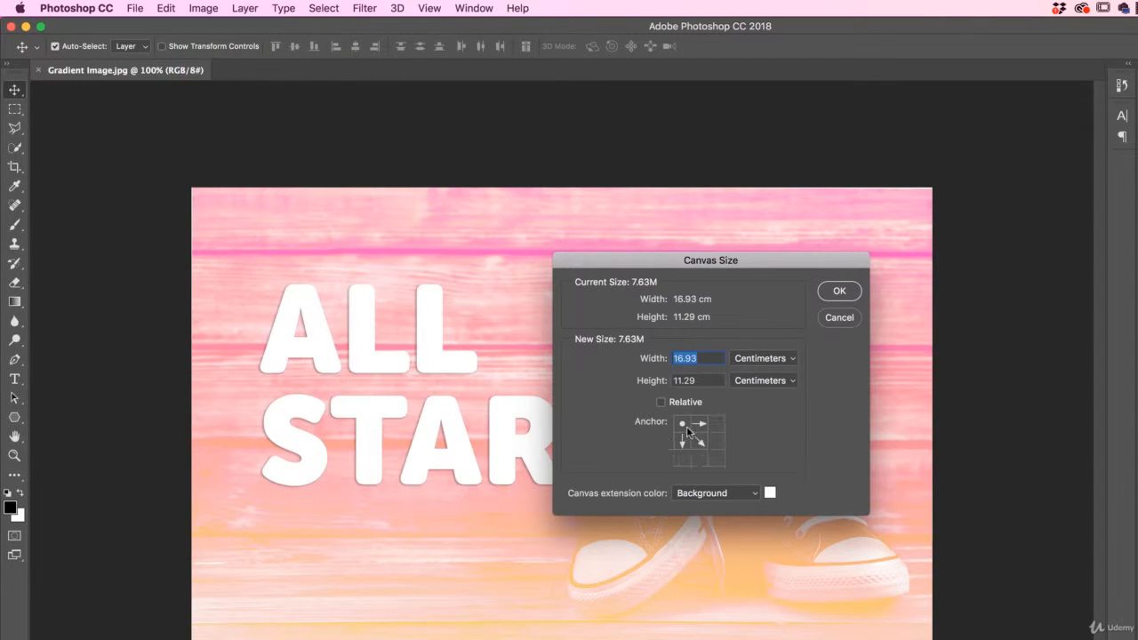
left_click(699, 441)
left_click(839, 317)
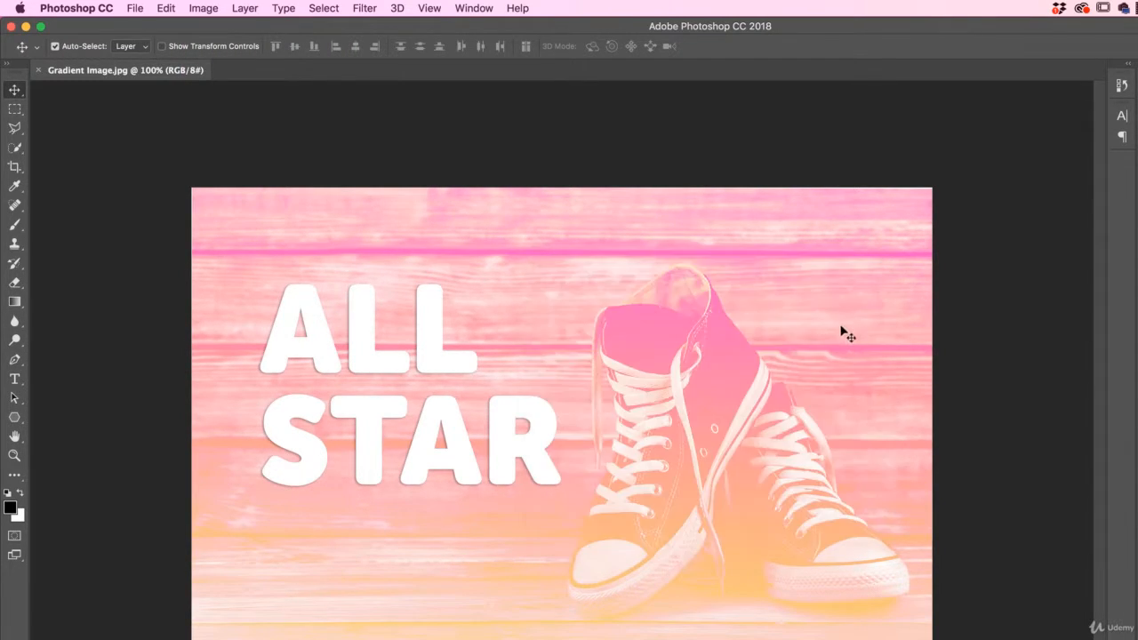
left_click(38, 71)
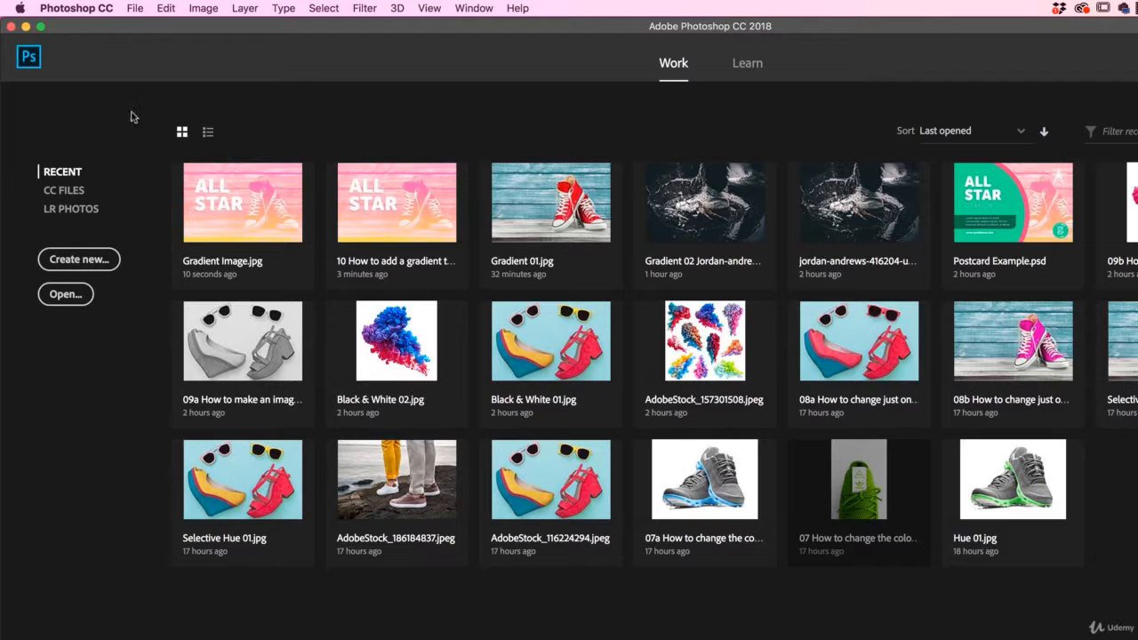
Start a new document and review the measurement units available for its width.
left_click(136, 9)
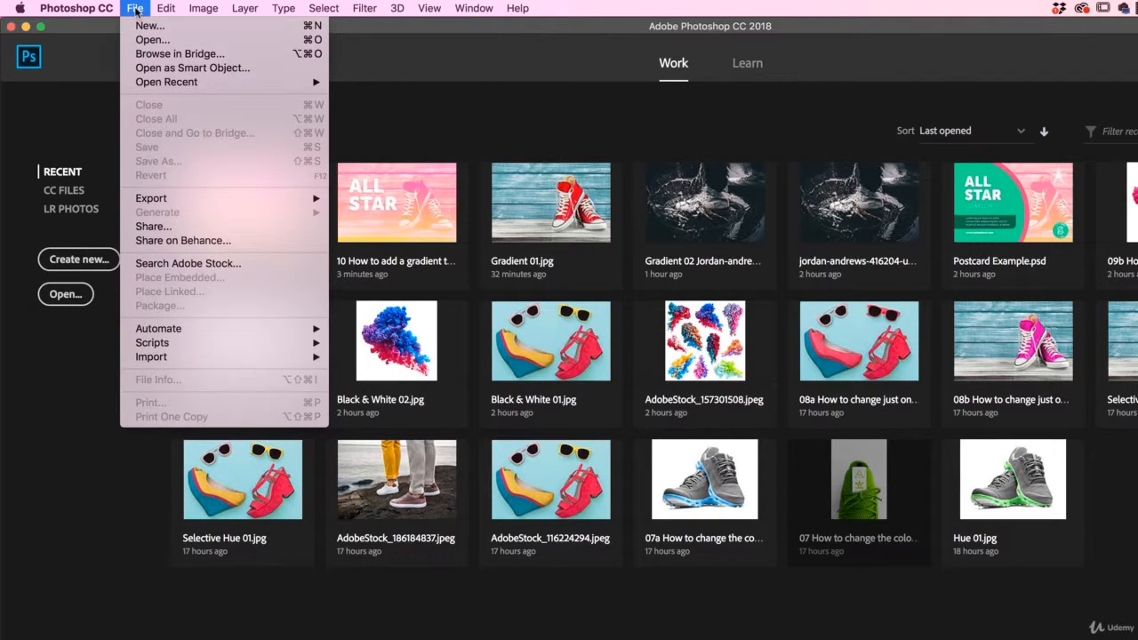
left_click(142, 26)
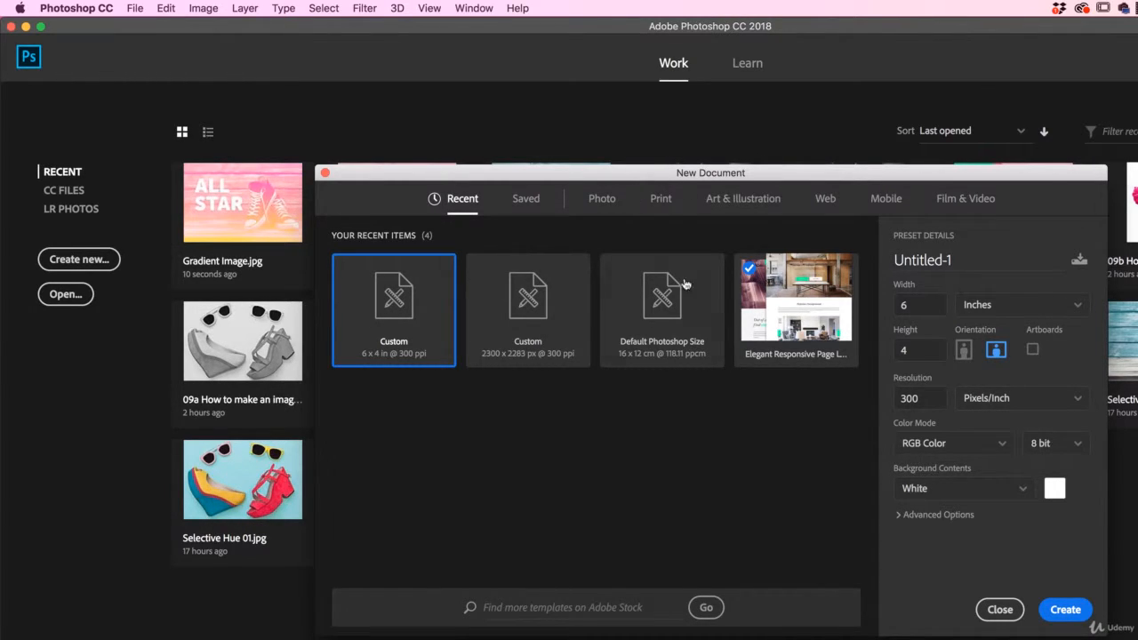
left_click(943, 306)
key("Tab")
left_click(976, 305)
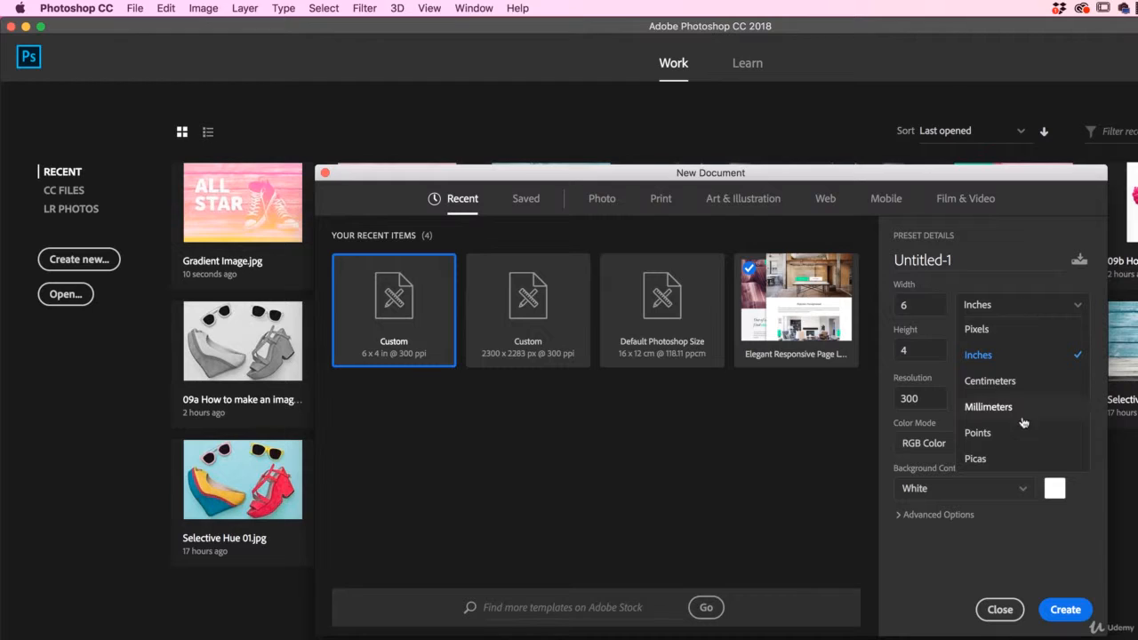
left_click(690, 494)
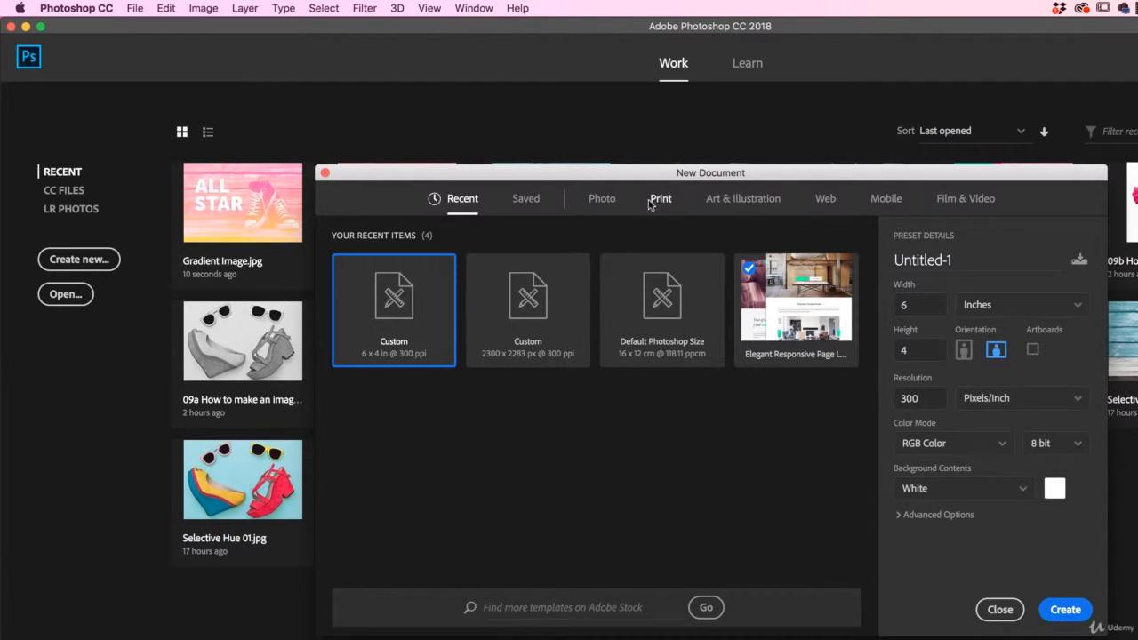
Browse the blank document presets for Photo, Print, Art & Illustration and Web.
left_click(600, 203)
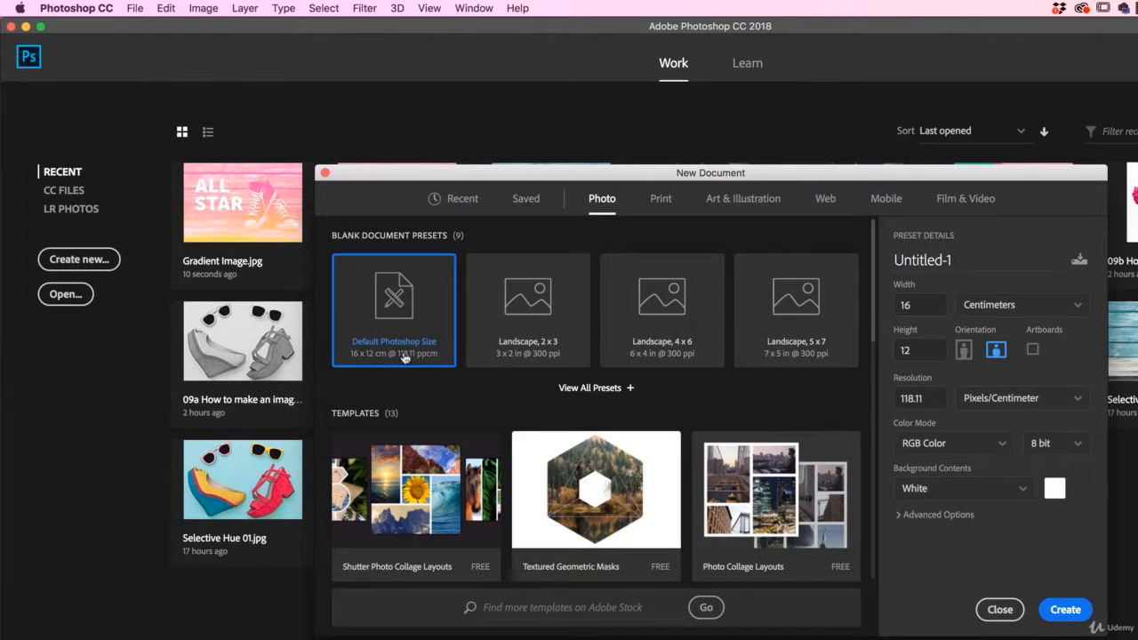
left_click(592, 386)
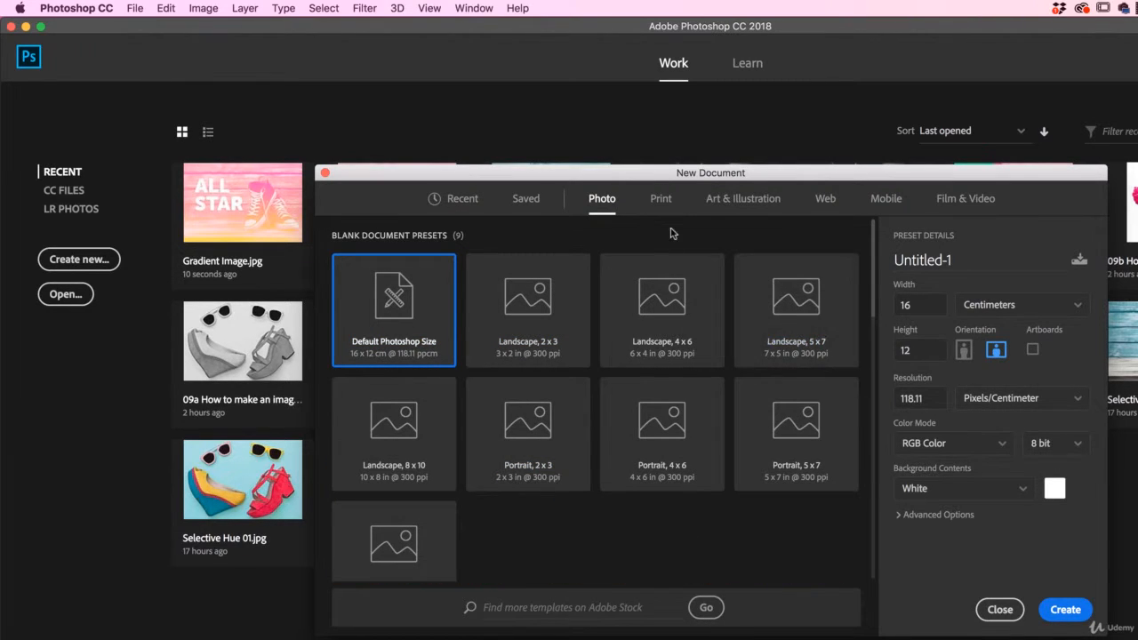
left_click(660, 203)
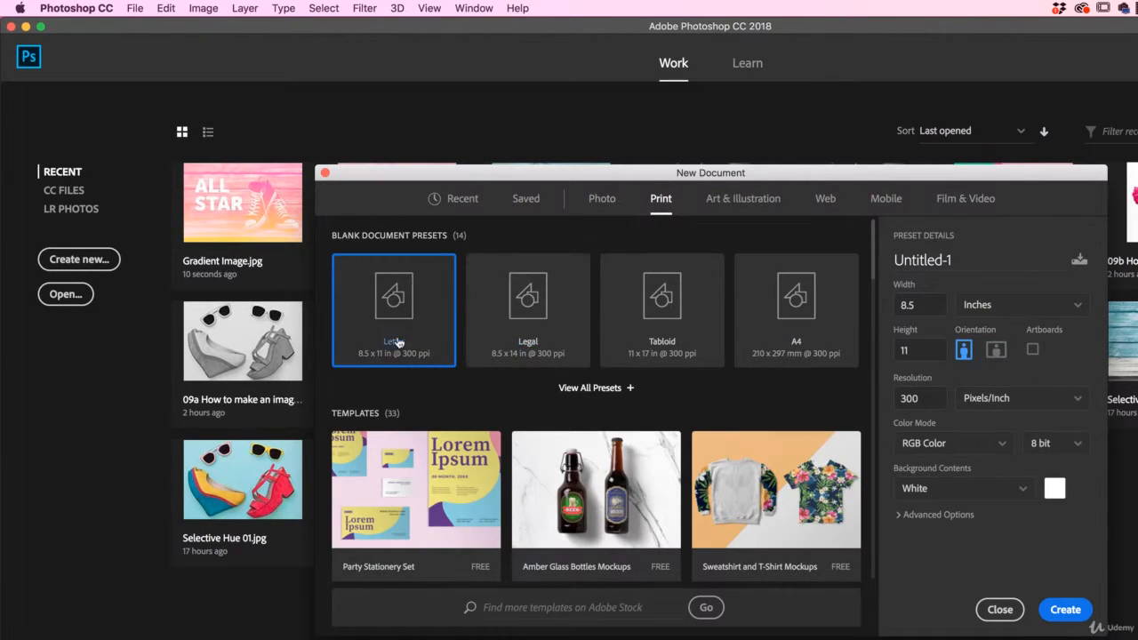
left_click(586, 393)
scroll(605, 422, "down", 4)
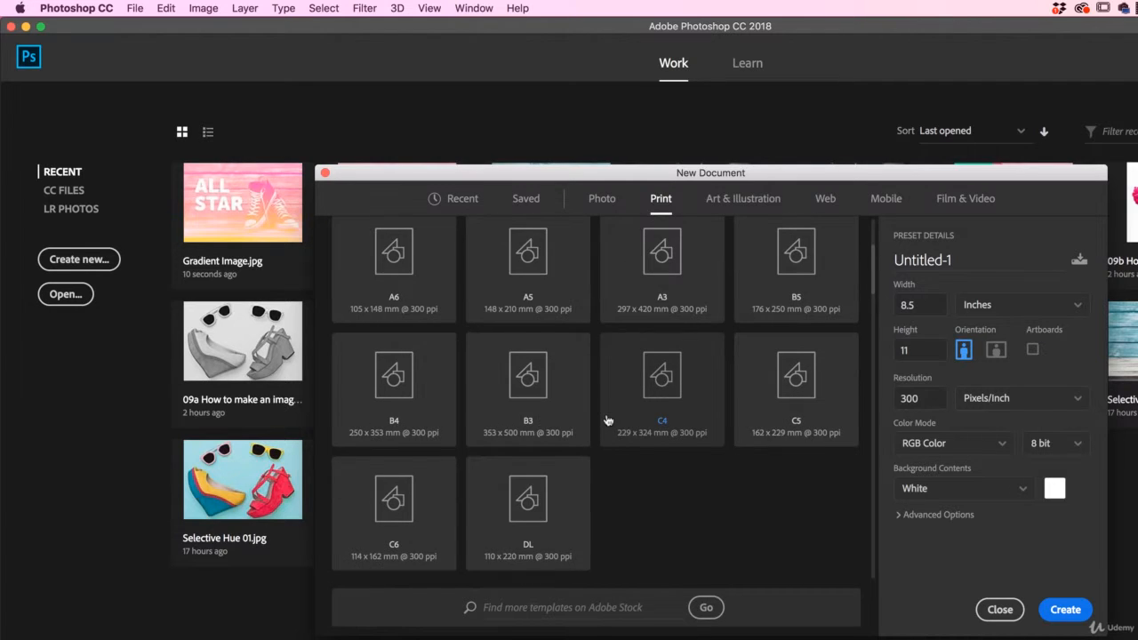
scroll(608, 421, "down", 2)
scroll(608, 422, "up", 8)
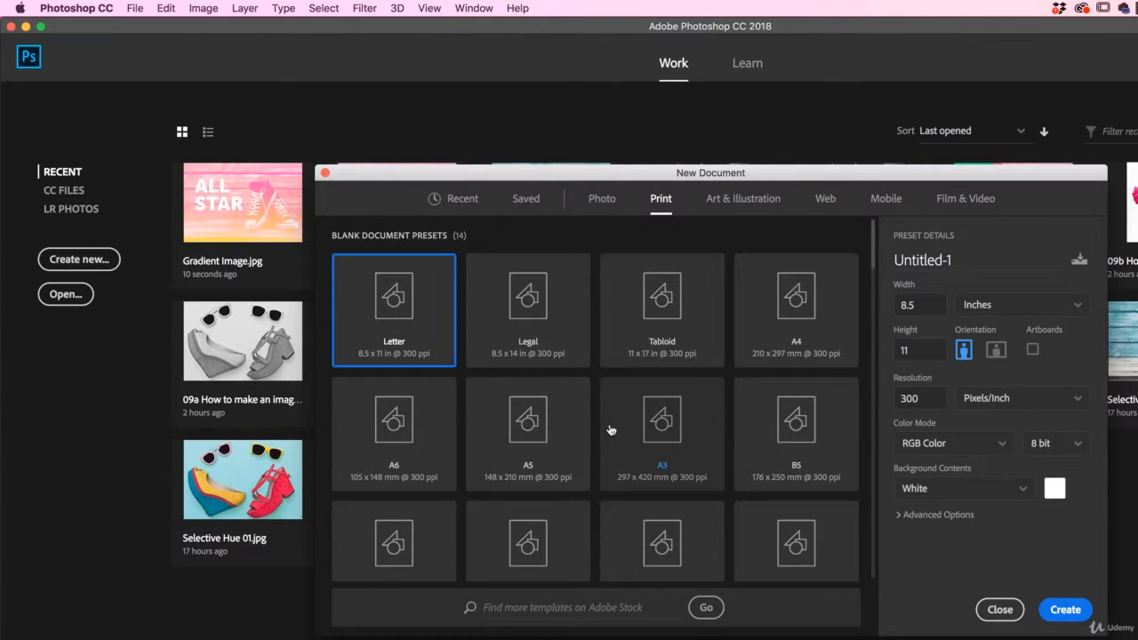
left_click(741, 199)
left_click(825, 198)
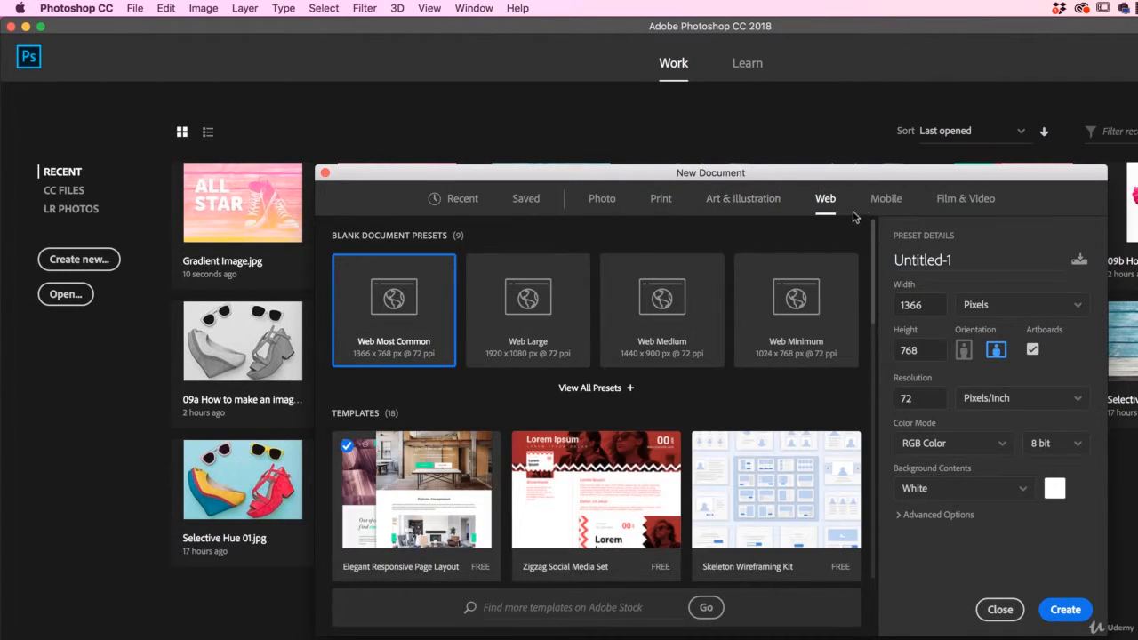
Create a landscape document, 6 x 4 inches at 300 pixels/inch, from the Art & Illustration Postcard preset.
left_click(762, 203)
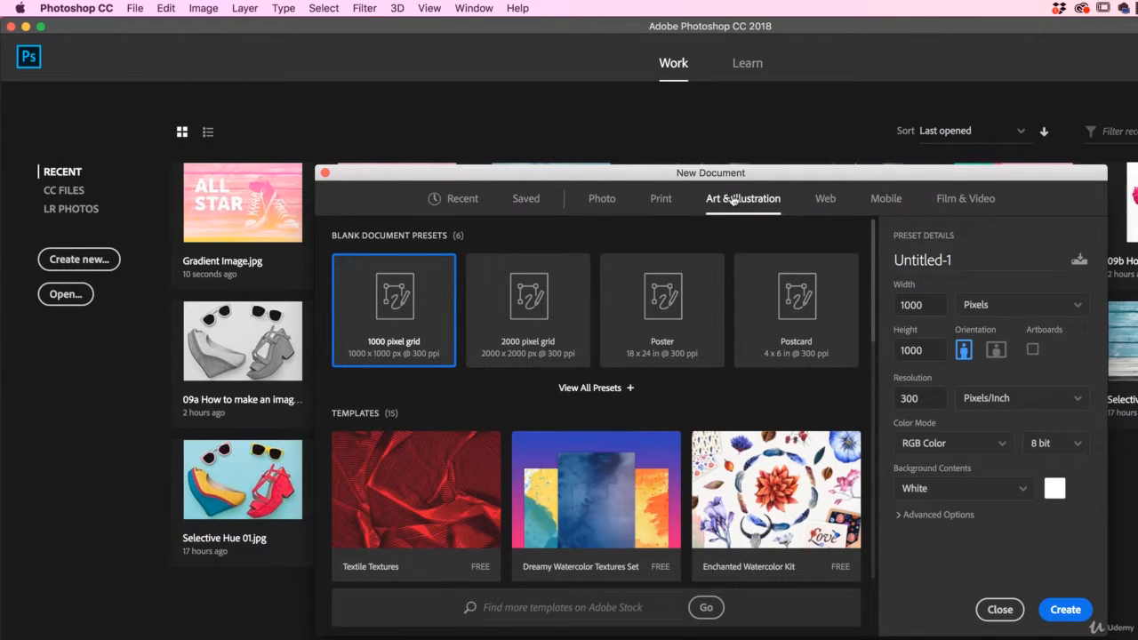
left_click(804, 318)
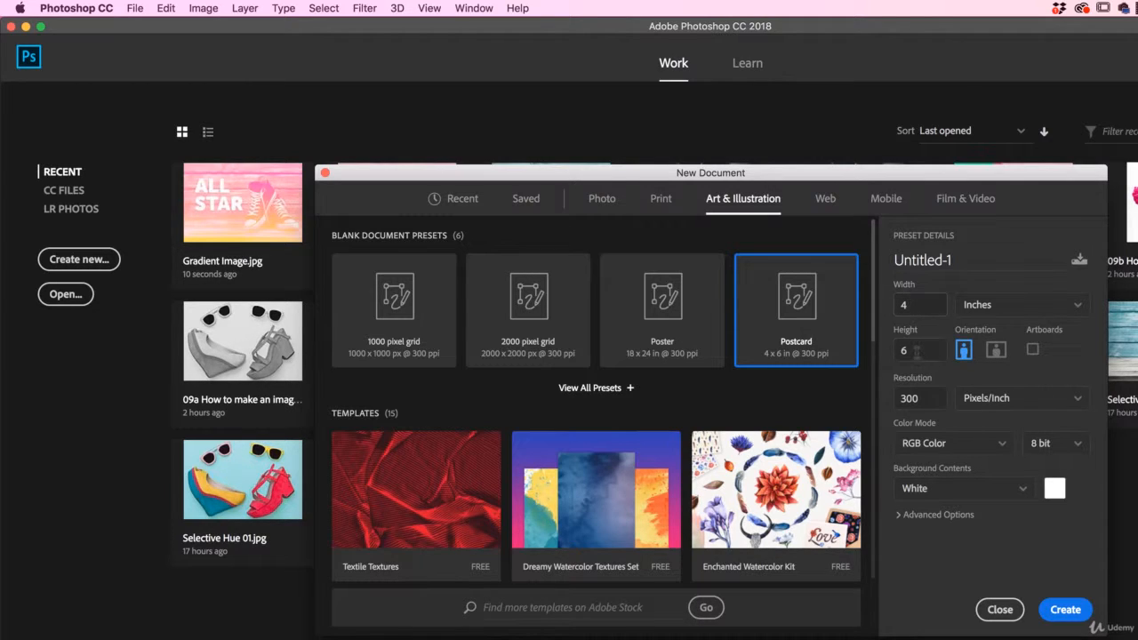
left_click(995, 352)
left_click(1066, 610)
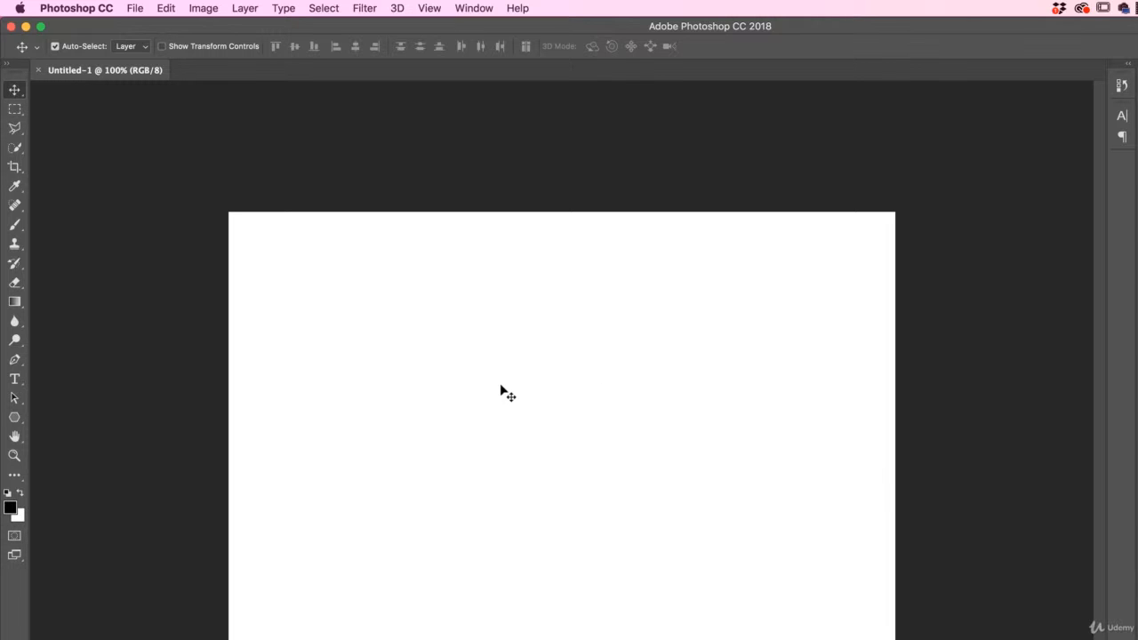
Save the new document to the Desktop in Photoshop format as "Allstar Postcard V1.psd".
left_click(134, 8)
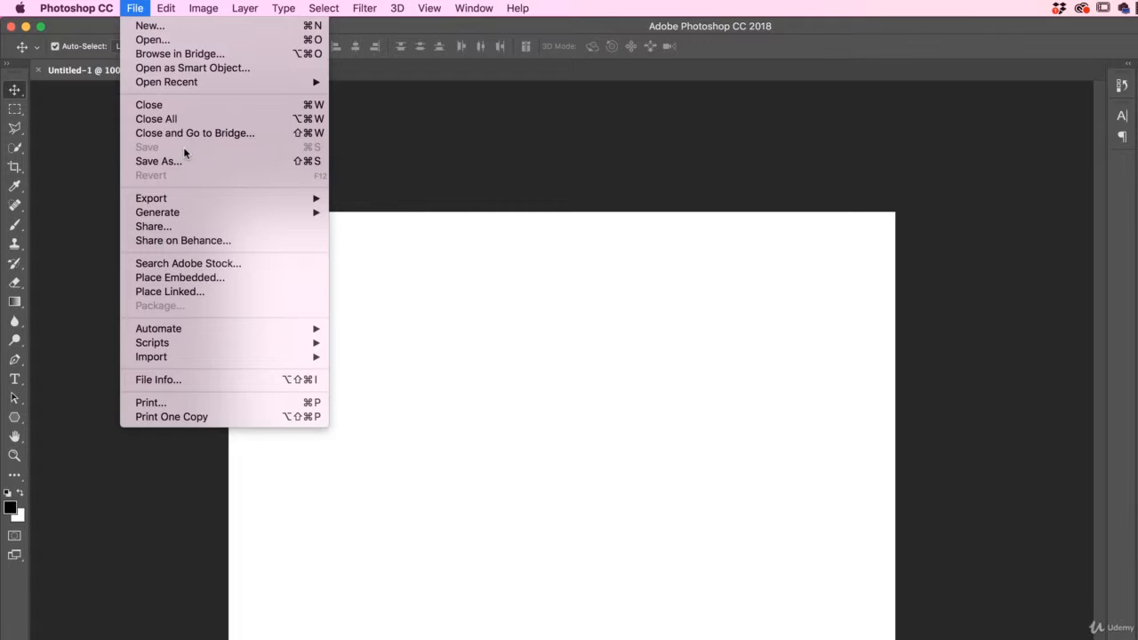
left_click(455, 153)
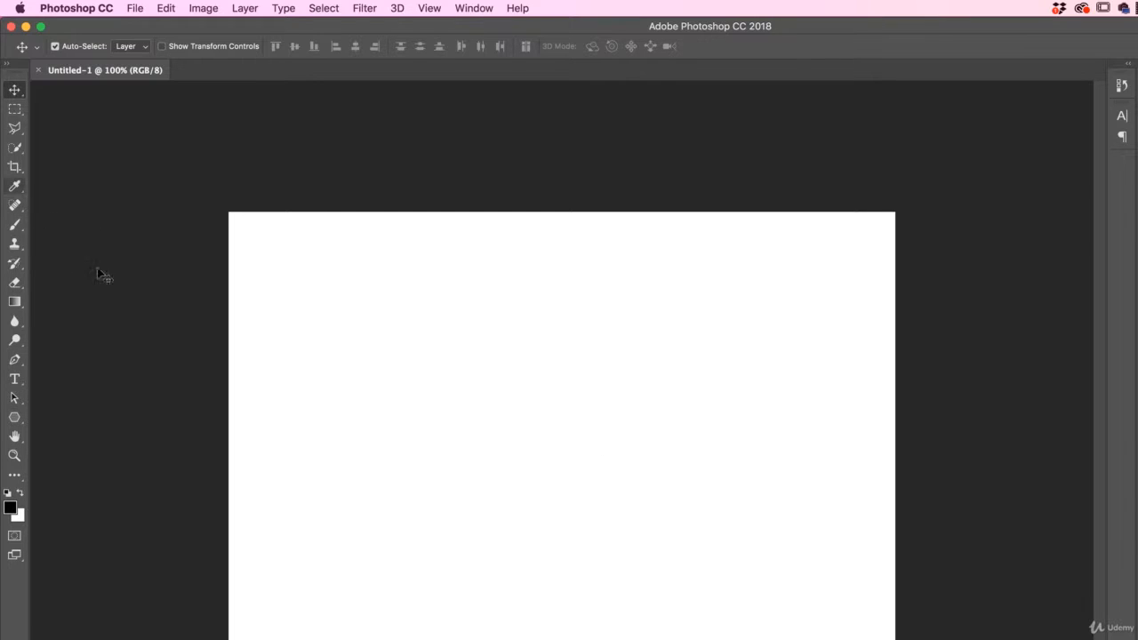
left_click(134, 8)
left_click(166, 162)
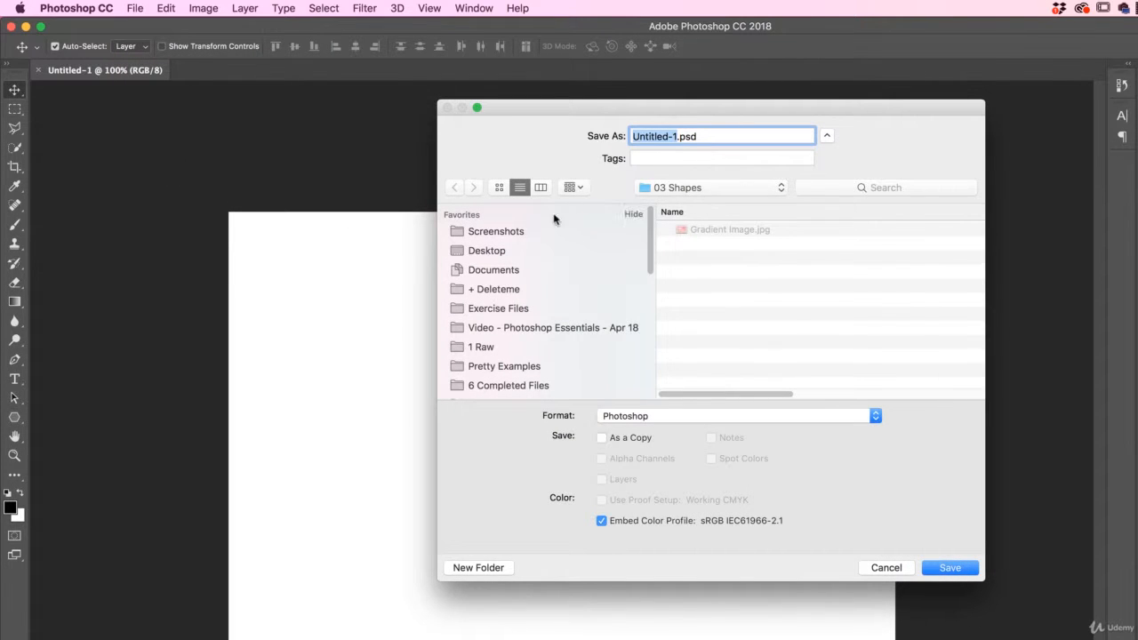
left_click(495, 251)
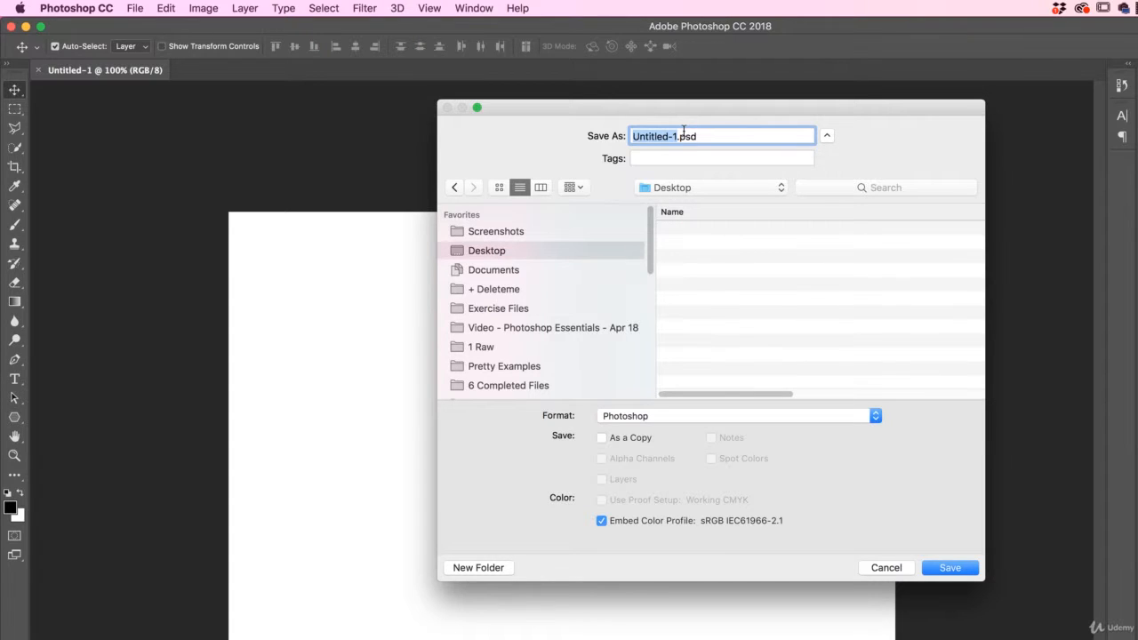
type("Allstar Postcard")
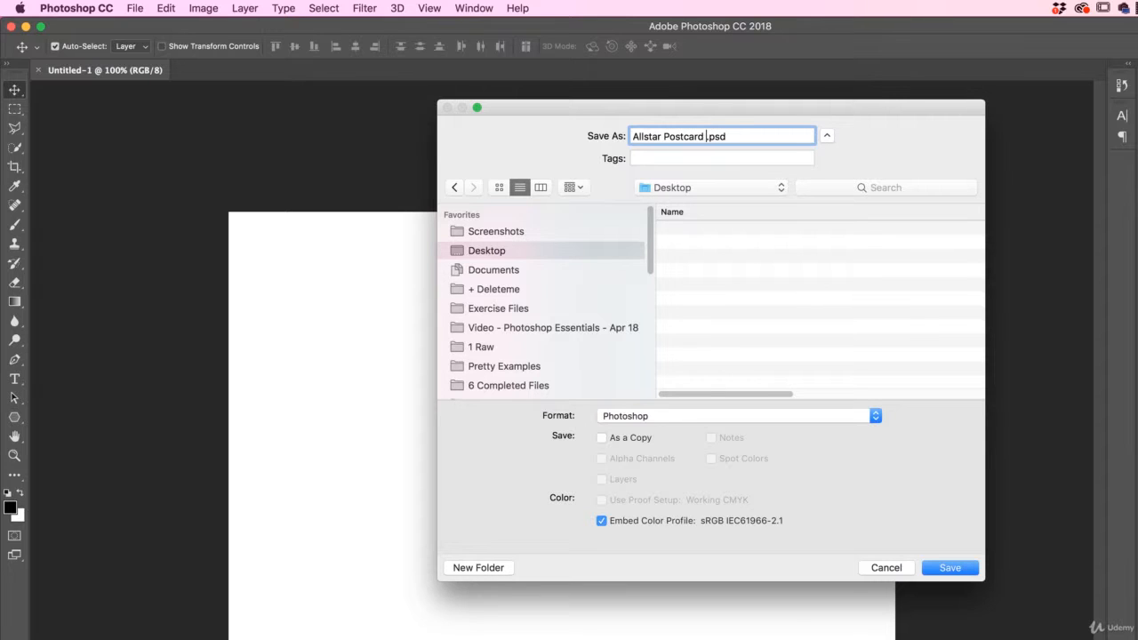
type(" V1")
key("Return")
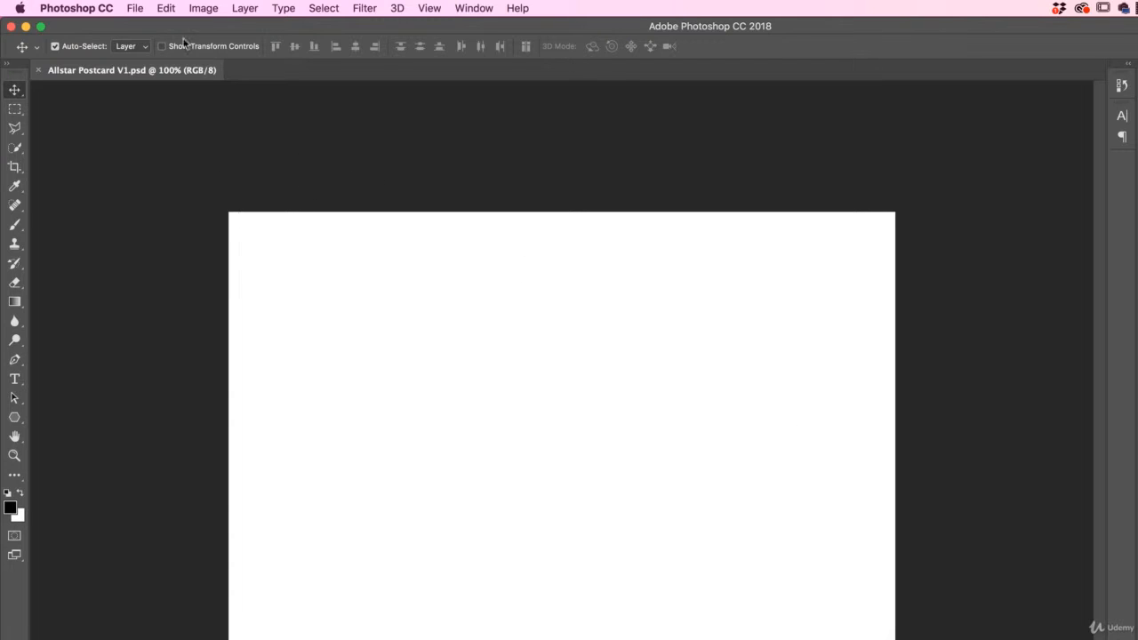
Open the recent file "10 How to add a gradient to an image & text in Photoshop.psd" and inspect the Shoes layer with and without its effects.
left_click(134, 8)
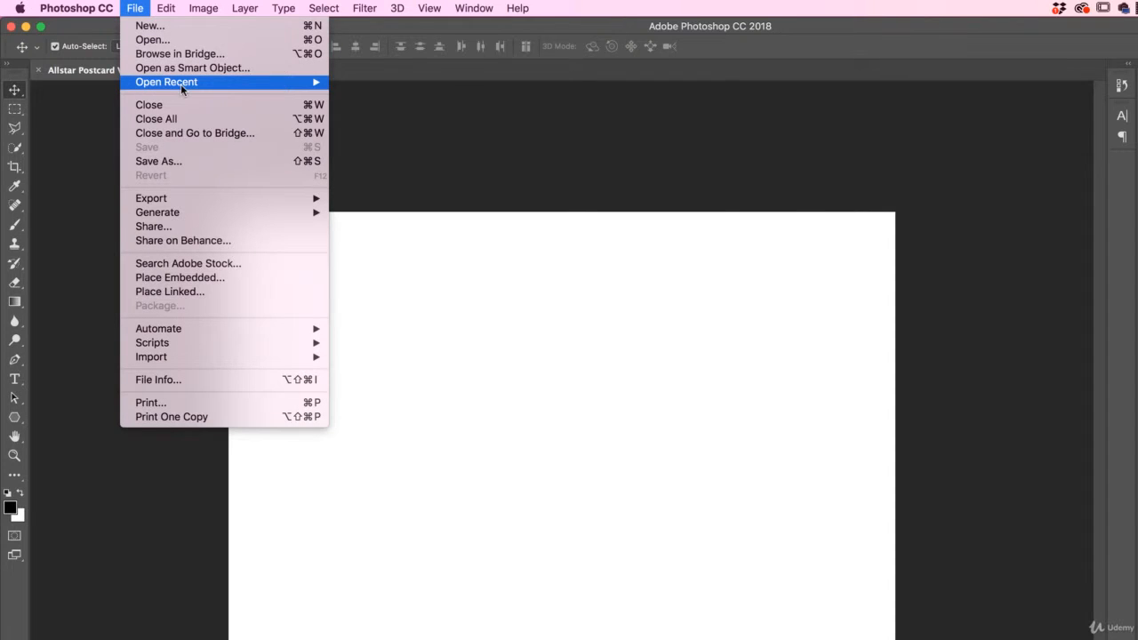
mouse_move(181, 87)
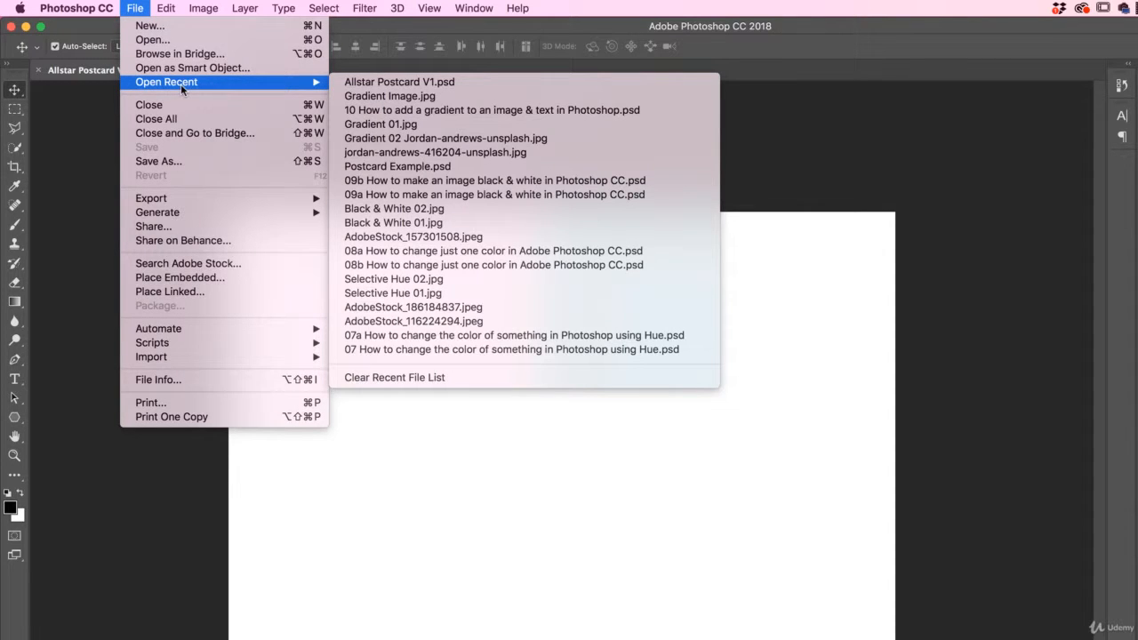
left_click(427, 110)
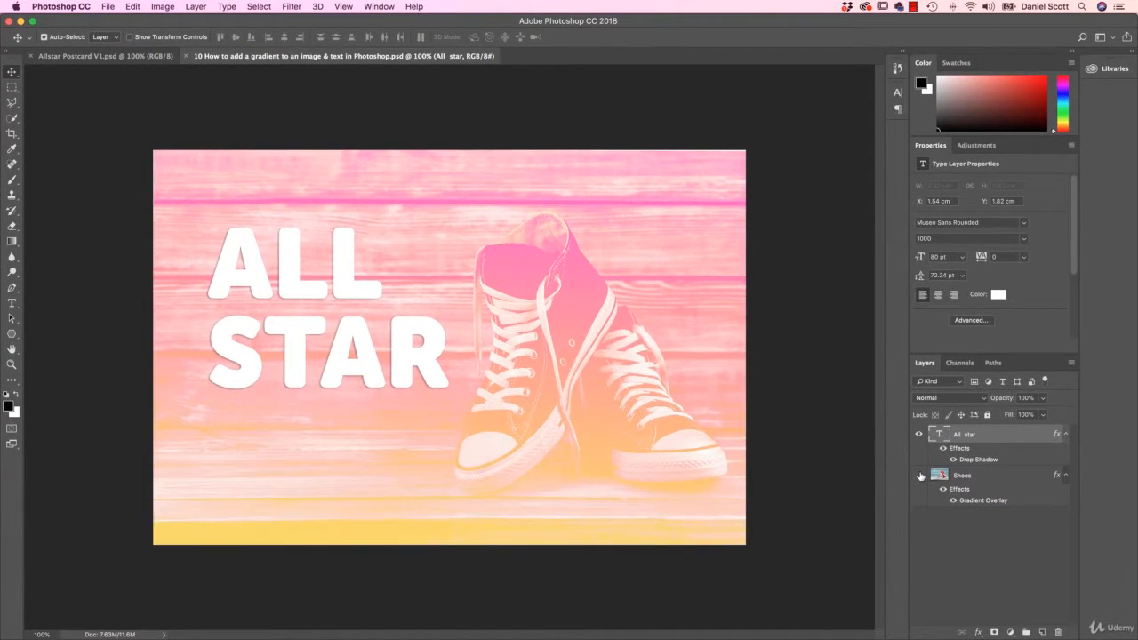
left_click(920, 476)
left_click(920, 475)
left_click(944, 490)
left_click(944, 489)
left_click(106, 6)
left_click(120, 35)
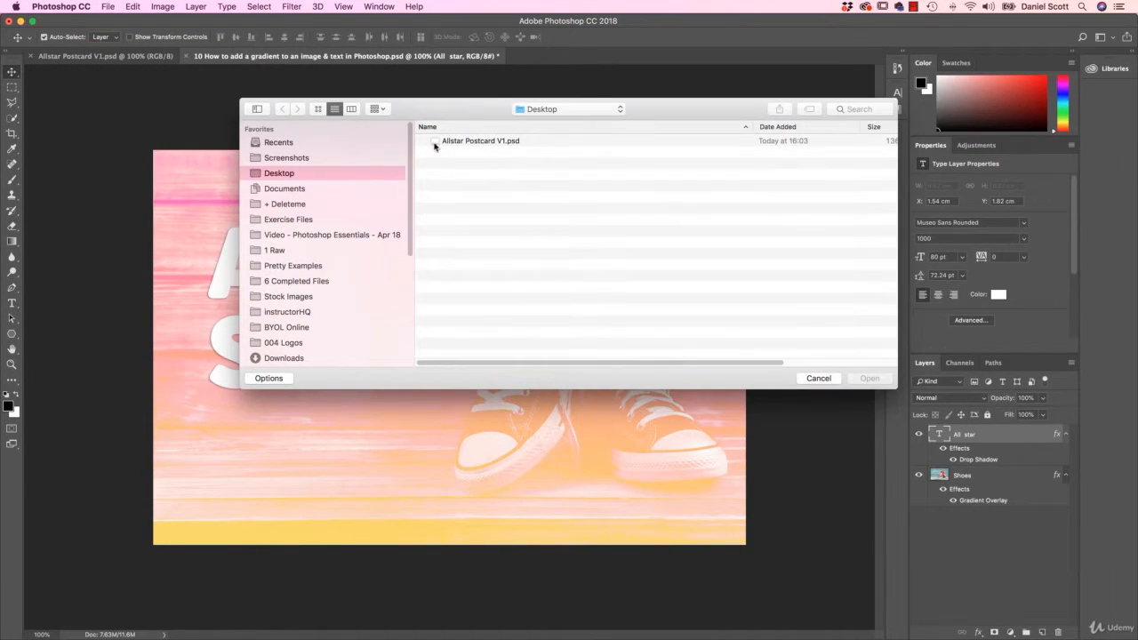
left_click(302, 220)
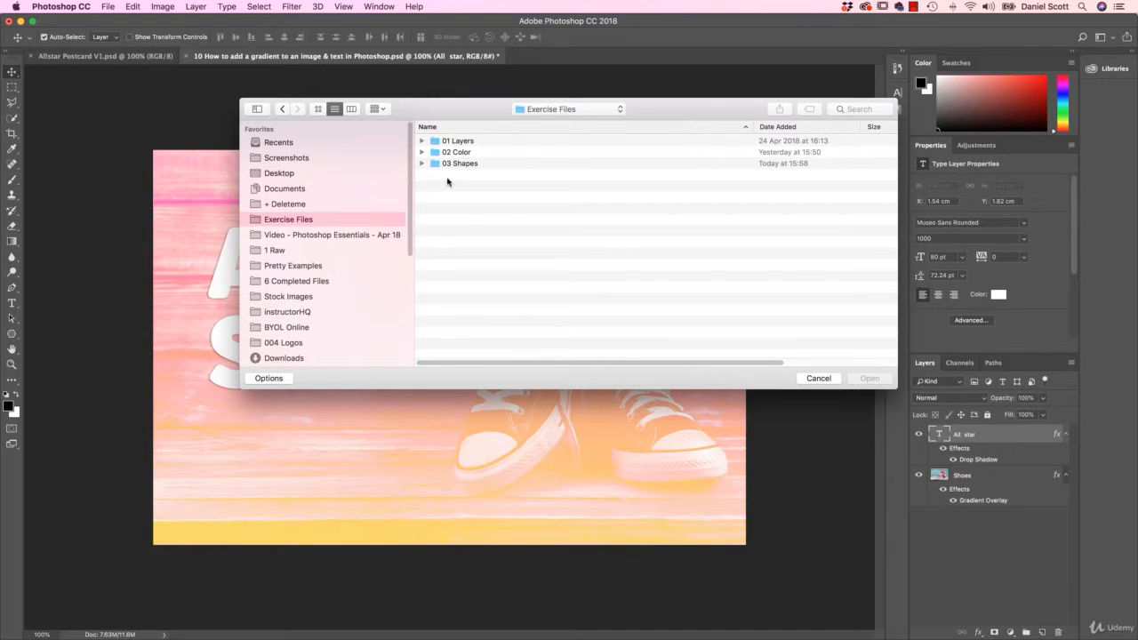
double_click(460, 166)
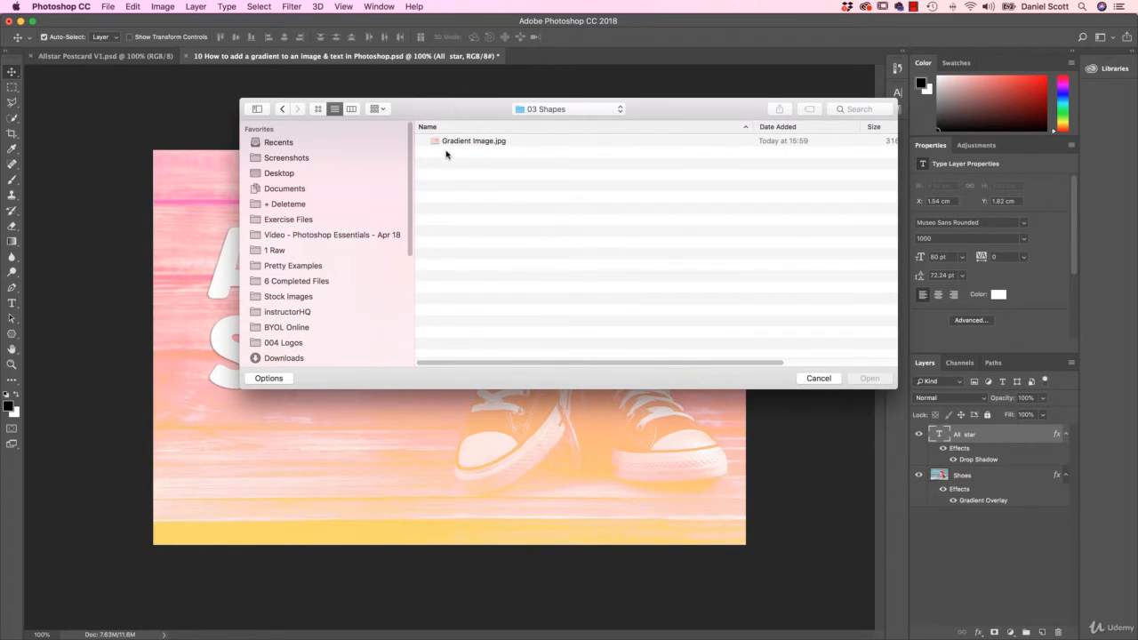
left_click(472, 144)
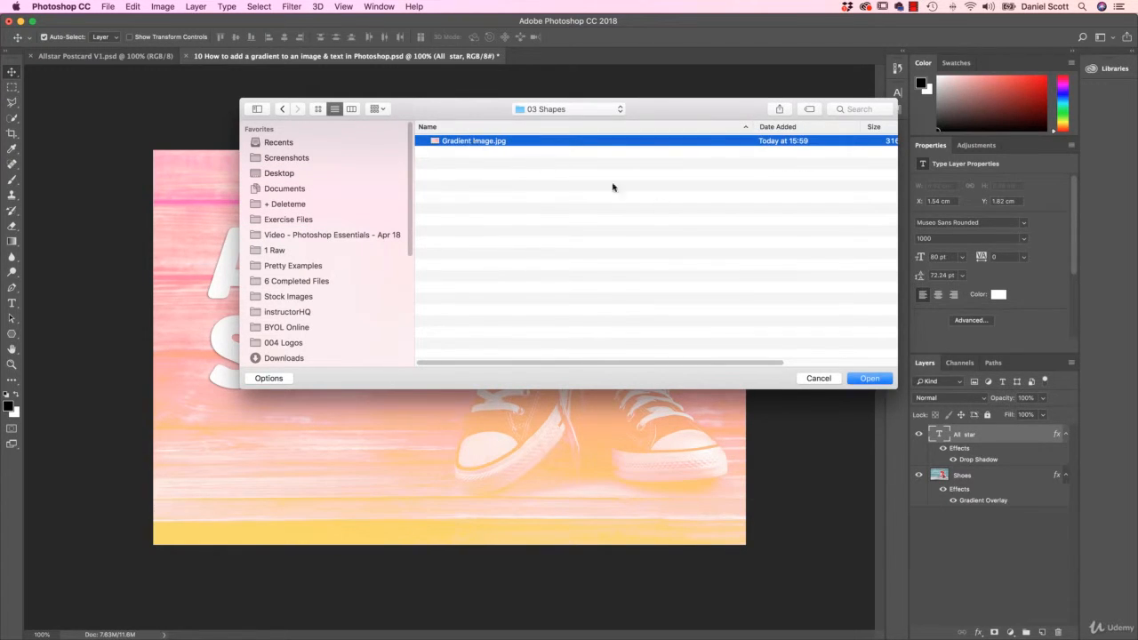
left_click(818, 378)
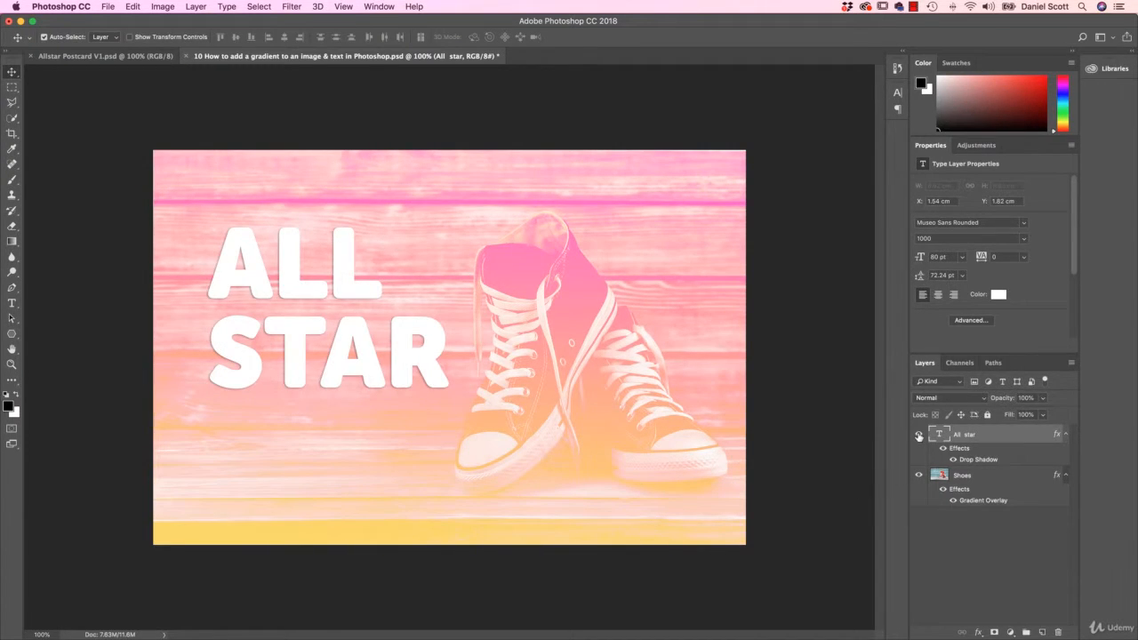
Copy the Shoes layer from the gradient document into Allstar Postcard V1.psd and position it to cover the whole canvas.
left_click(918, 435)
left_click(919, 435)
left_click(976, 479)
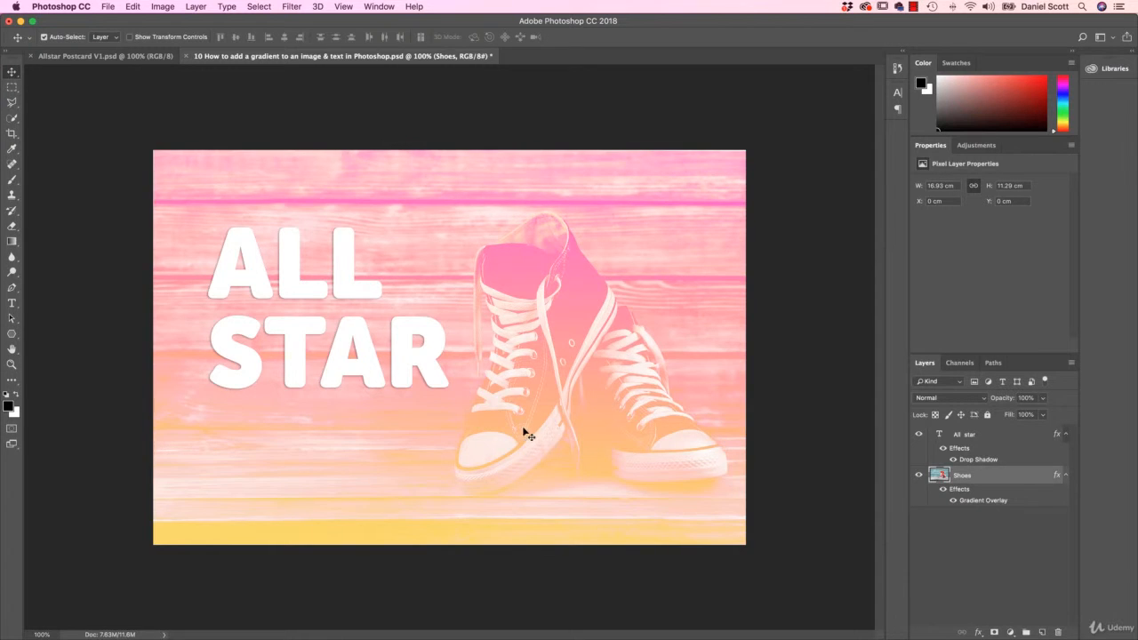
left_click_drag(526, 427, 502, 380)
left_click_drag(247, 136, 521, 404)
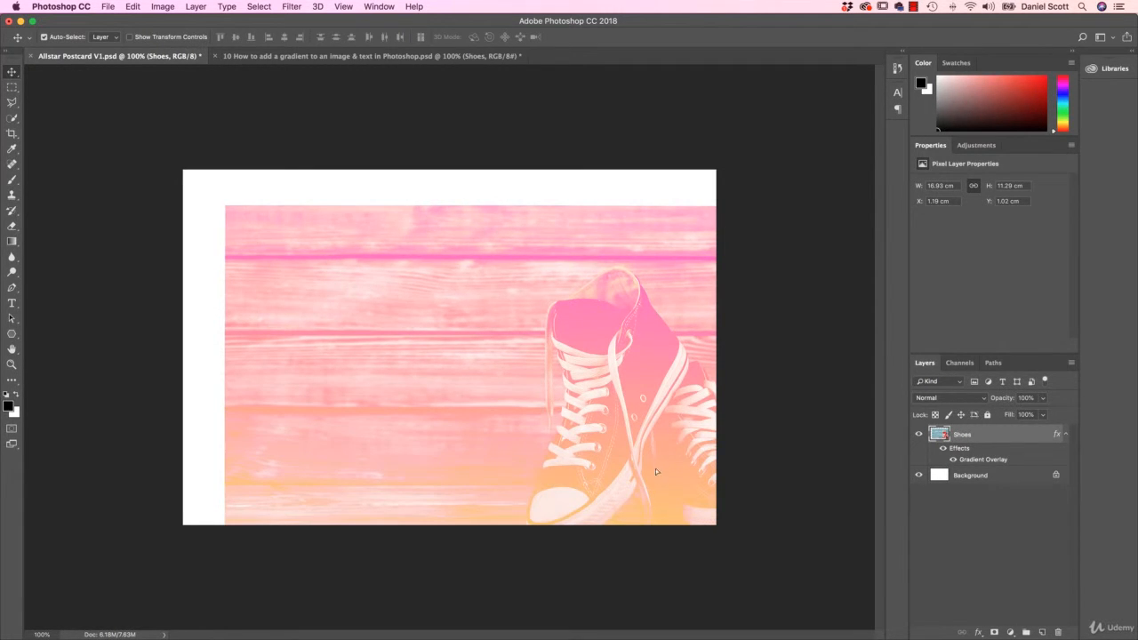
left_click_drag(655, 472, 557, 426)
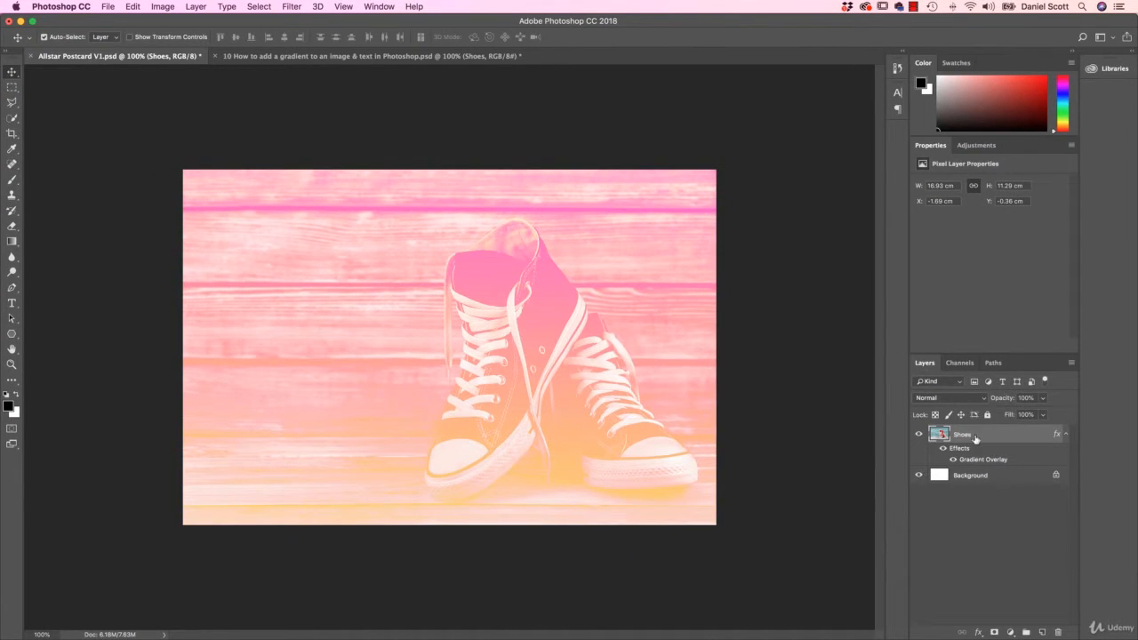
Scale the Shoes layer proportionally to about 91.6% with Free Transform so it fits just beyond the postcard's edges.
left_click(134, 6)
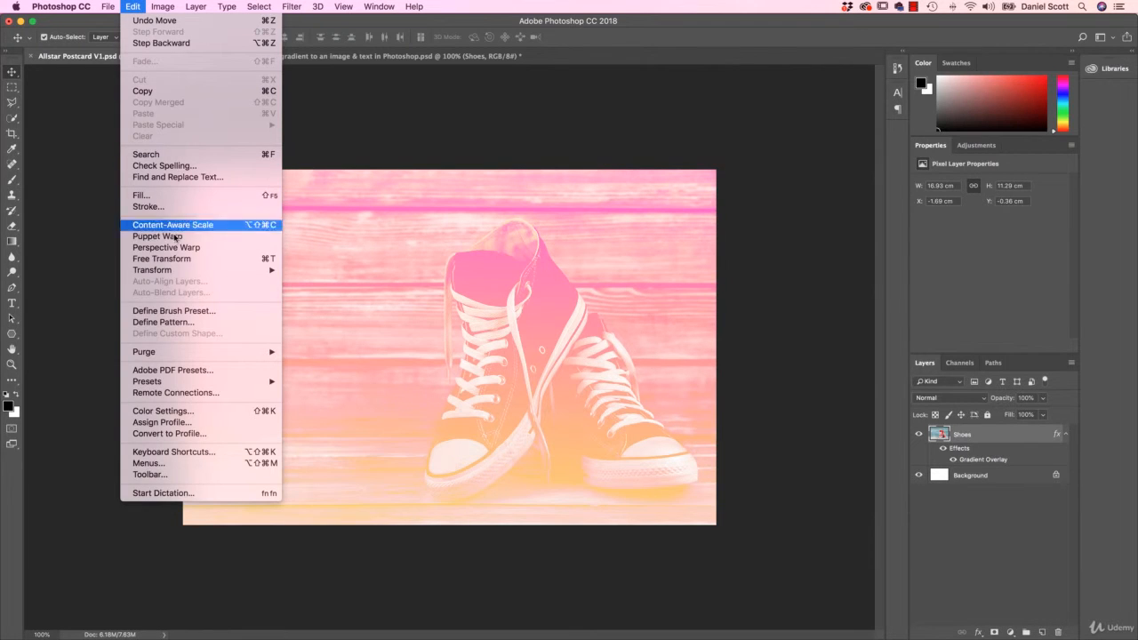
left_click(304, 287)
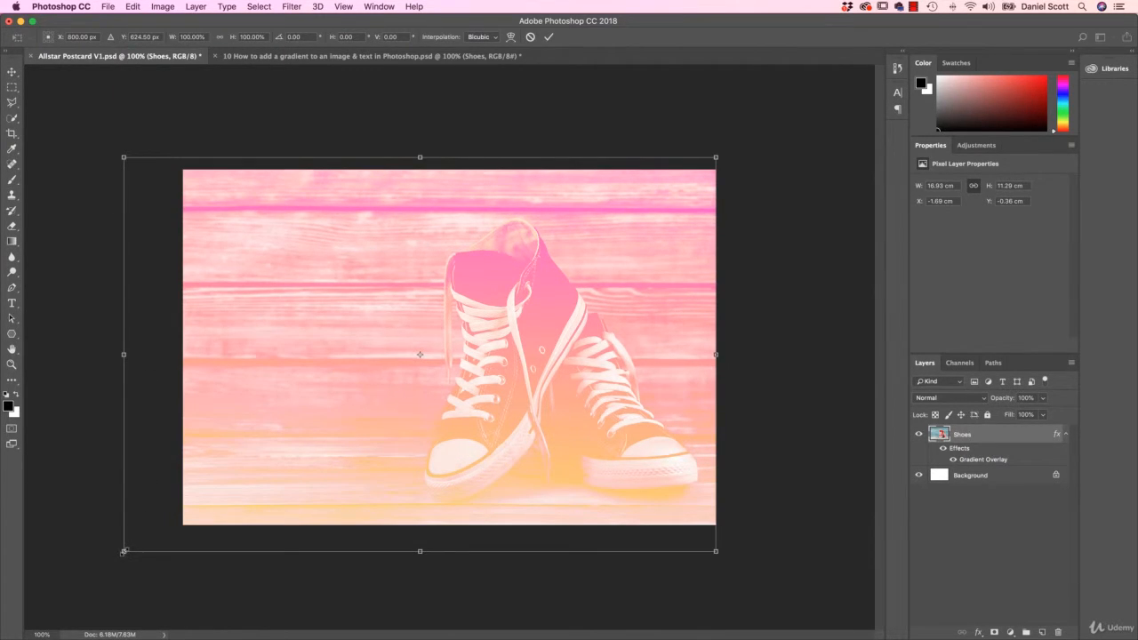
left_click_drag(124, 551, 168, 525)
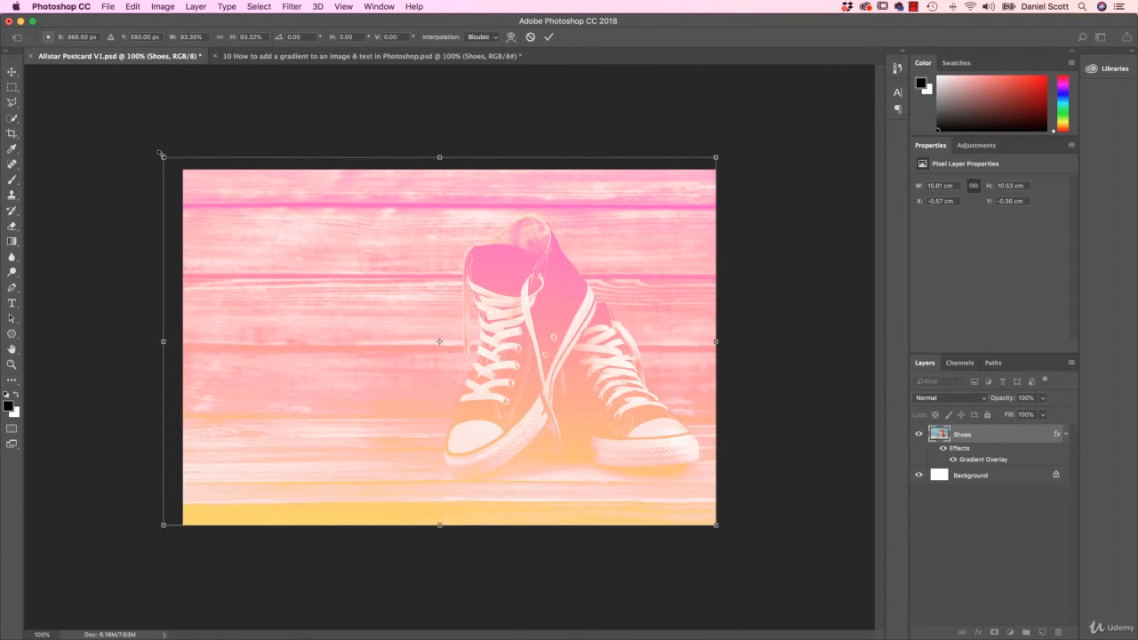
left_click_drag(166, 158, 175, 166)
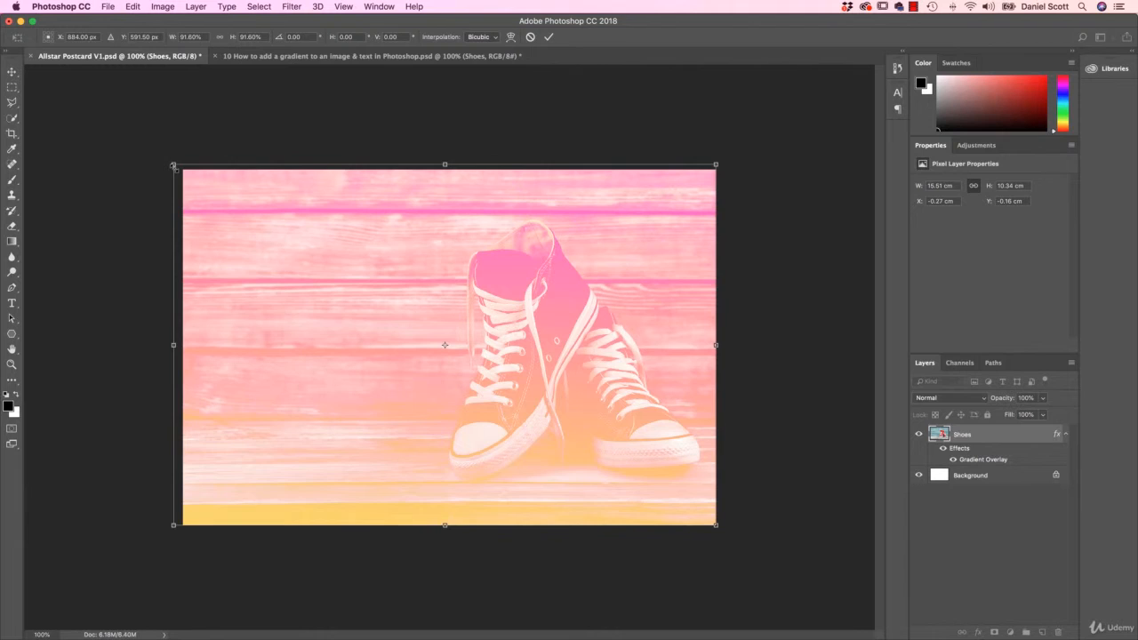
key("Return")
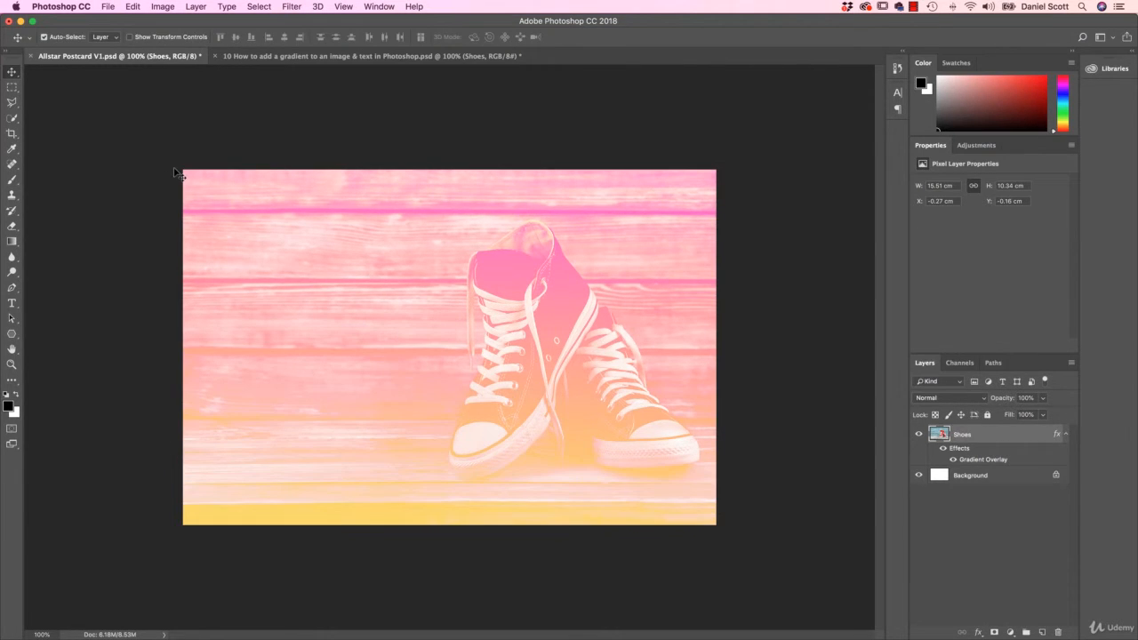